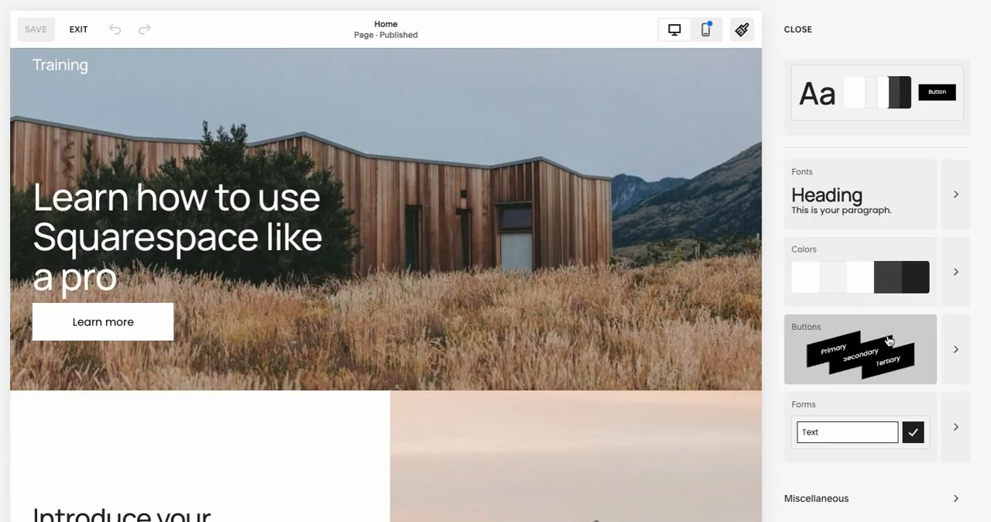
- Review the miscellaneous style categories and the preset themes available in the site styles
{"action": "left_click", "coordinate": [823, 500]}
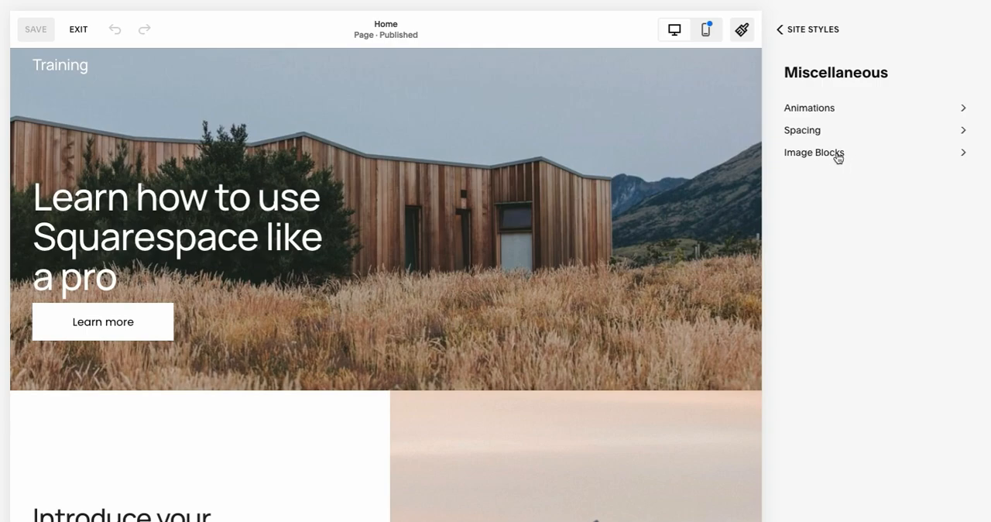
{"action": "left_click", "coordinate": [819, 34]}
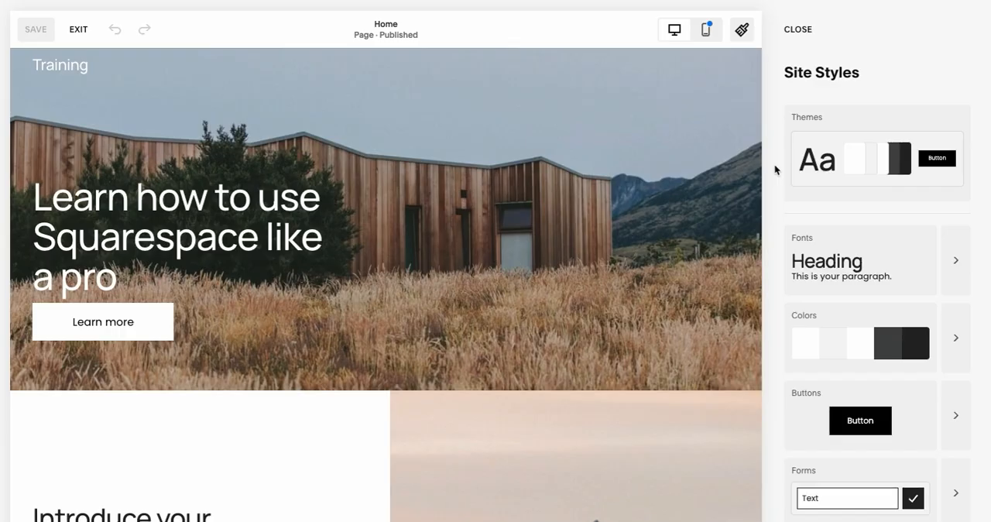
{"action": "left_click", "coordinate": [876, 122]}
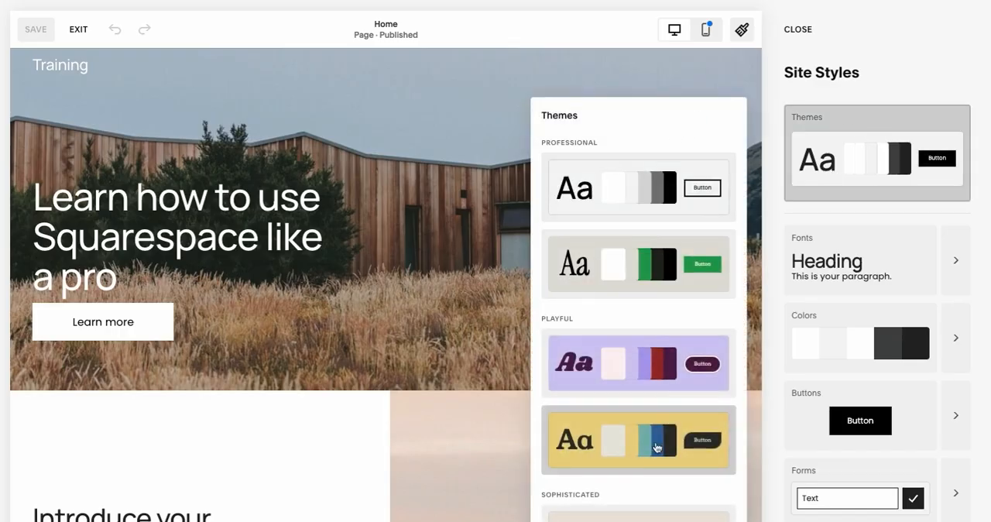
{"action": "scroll", "coordinate": [657, 245], "scroll_direction": "down", "scroll_amount": 3}
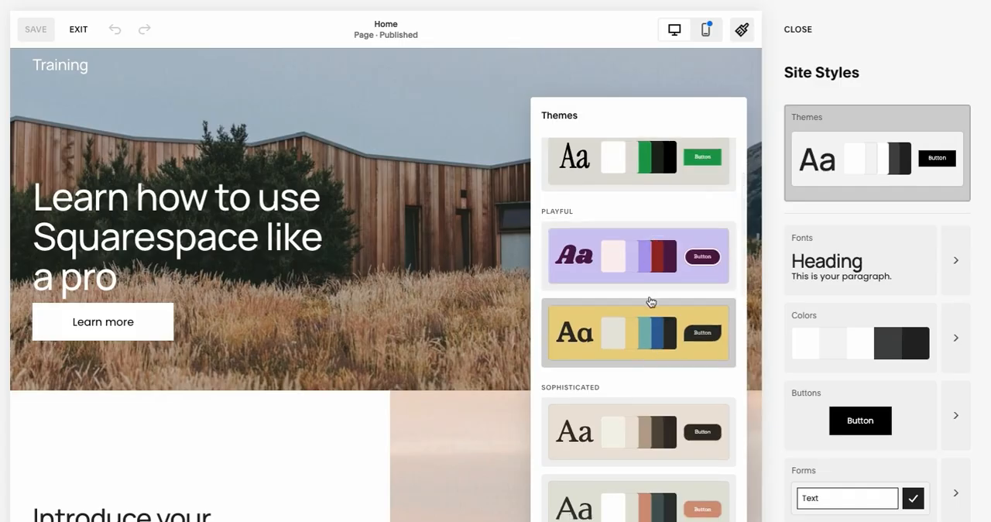
{"action": "scroll", "coordinate": [653, 263], "scroll_direction": "down", "scroll_amount": 2}
{"action": "scroll", "coordinate": [655, 338], "scroll_direction": "up", "scroll_amount": 5}
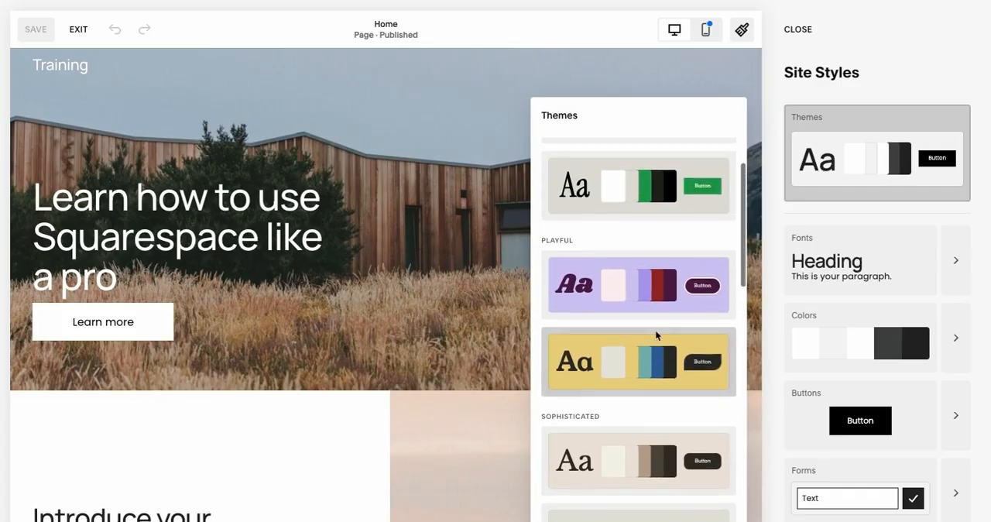
{"action": "left_click", "coordinate": [891, 109]}
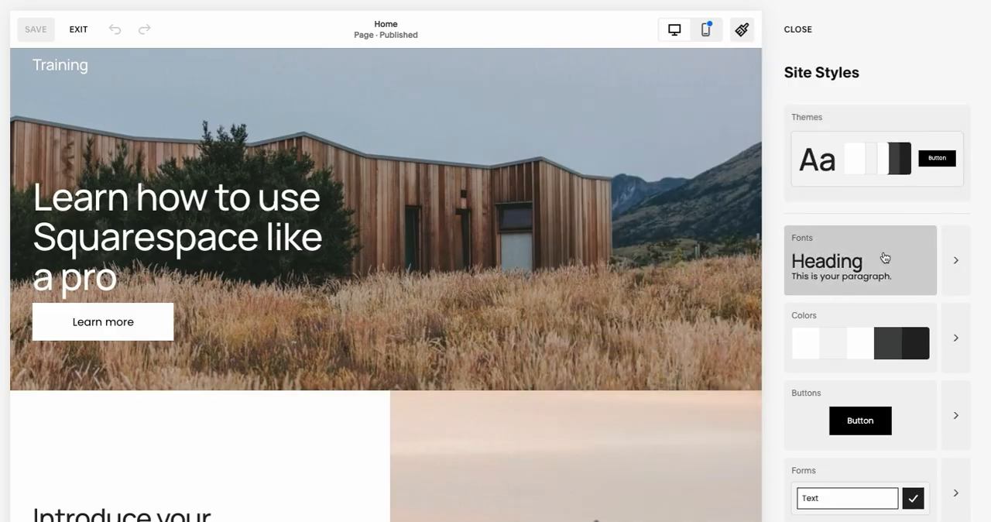
- Try several recommended font packs on the site and apply the Libre Baskerville and Almarai pack
{"action": "left_click", "coordinate": [859, 260]}
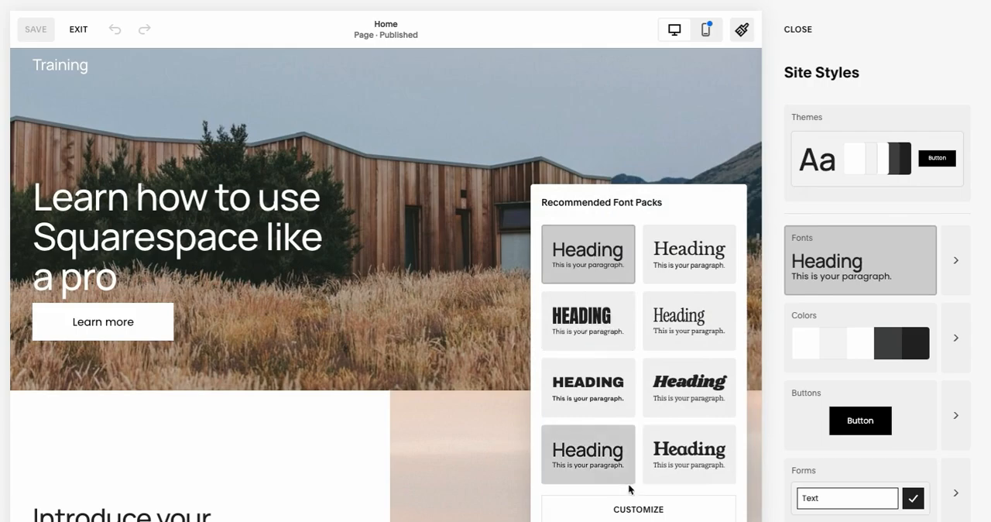
{"action": "left_click", "coordinate": [697, 391]}
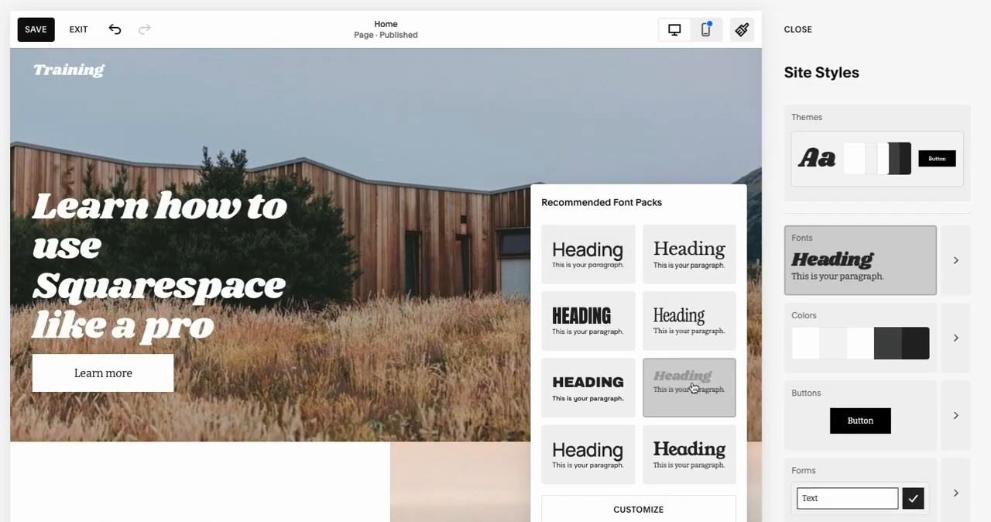
{"action": "left_click", "coordinate": [692, 338]}
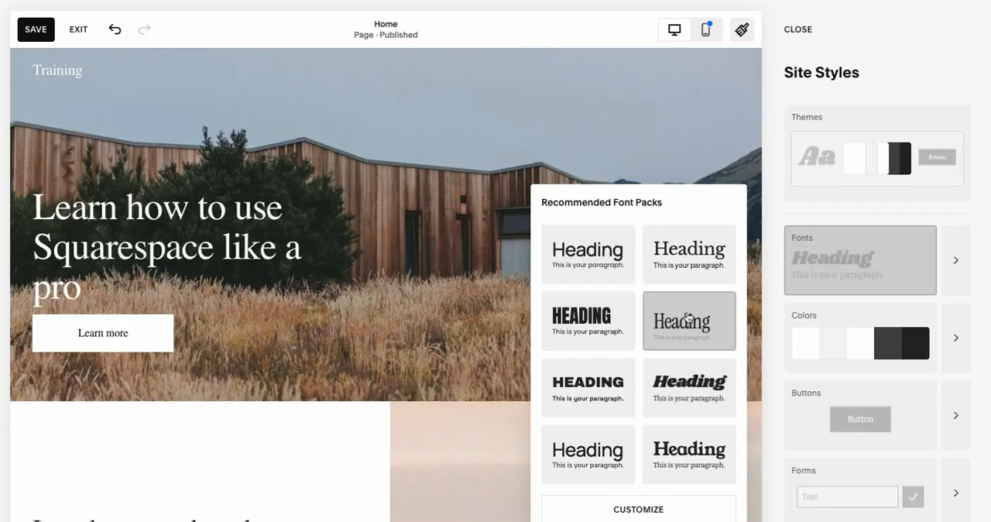
{"action": "left_click", "coordinate": [562, 328]}
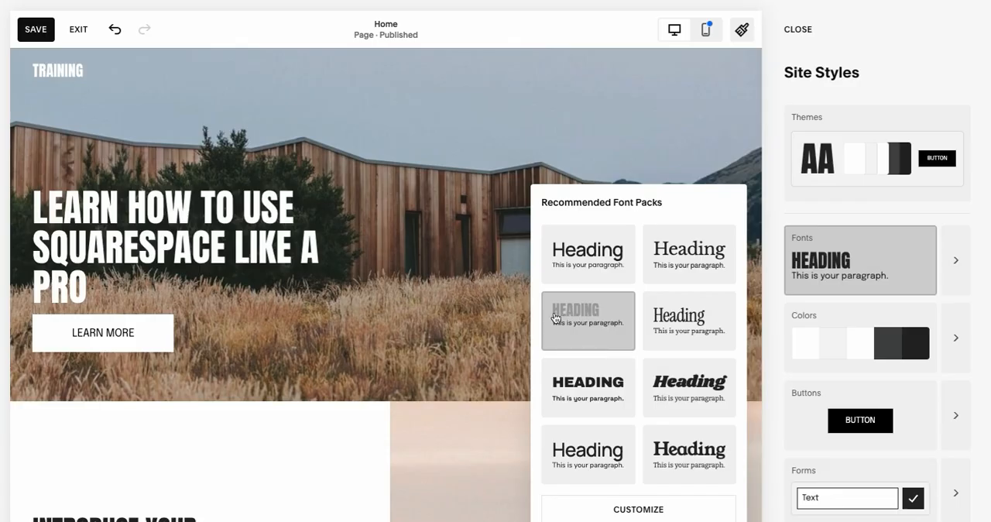
{"action": "left_click", "coordinate": [689, 253]}
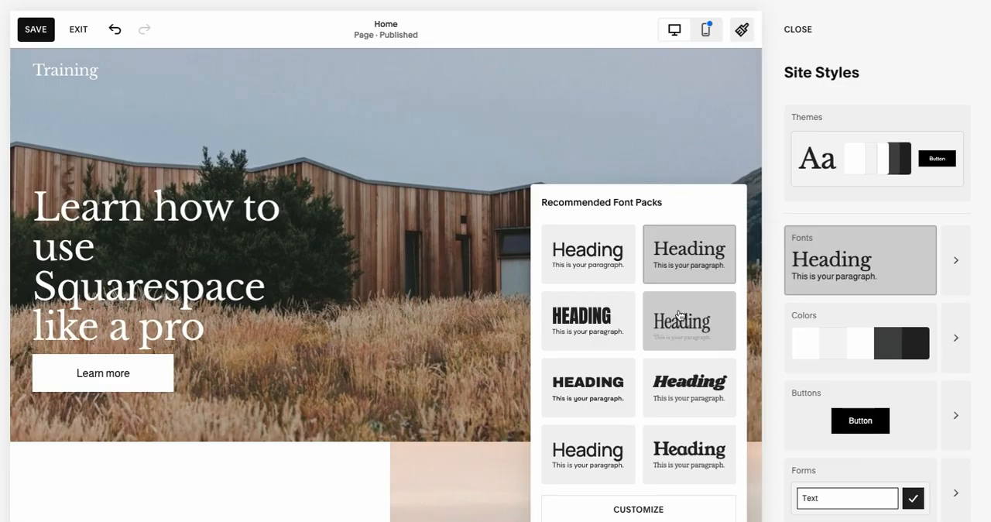
- Search all fonts for Manrope and set it as the font family for headings
{"action": "left_click", "coordinate": [957, 264]}
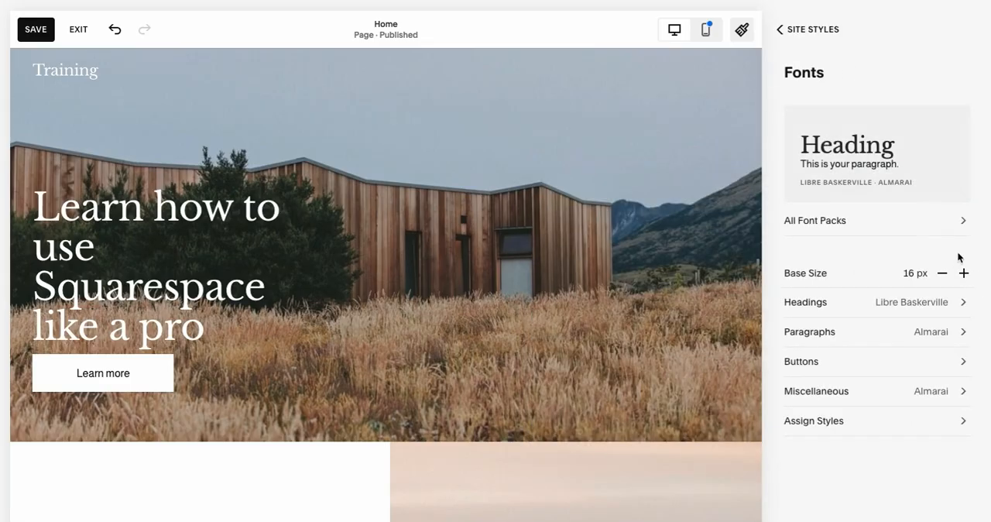
{"action": "left_click", "coordinate": [906, 303]}
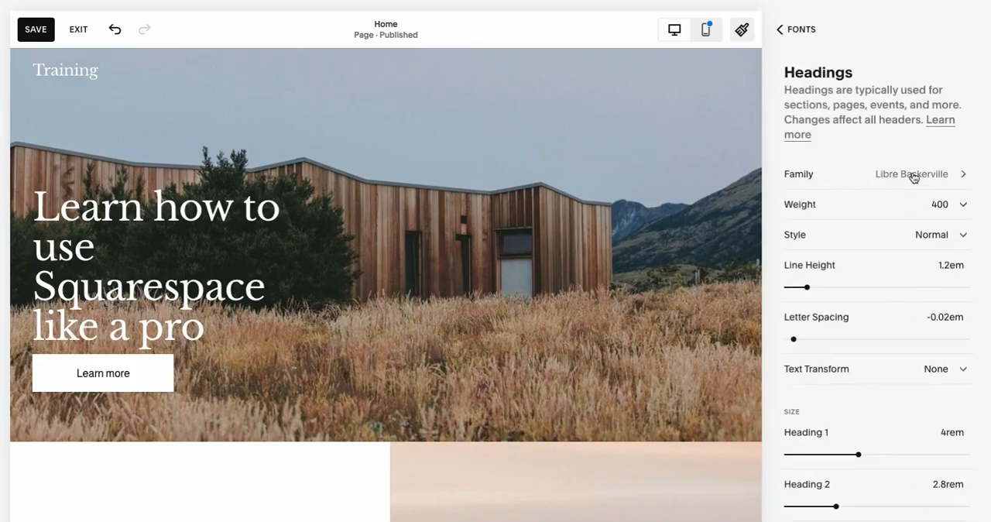
{"action": "left_click", "coordinate": [910, 175]}
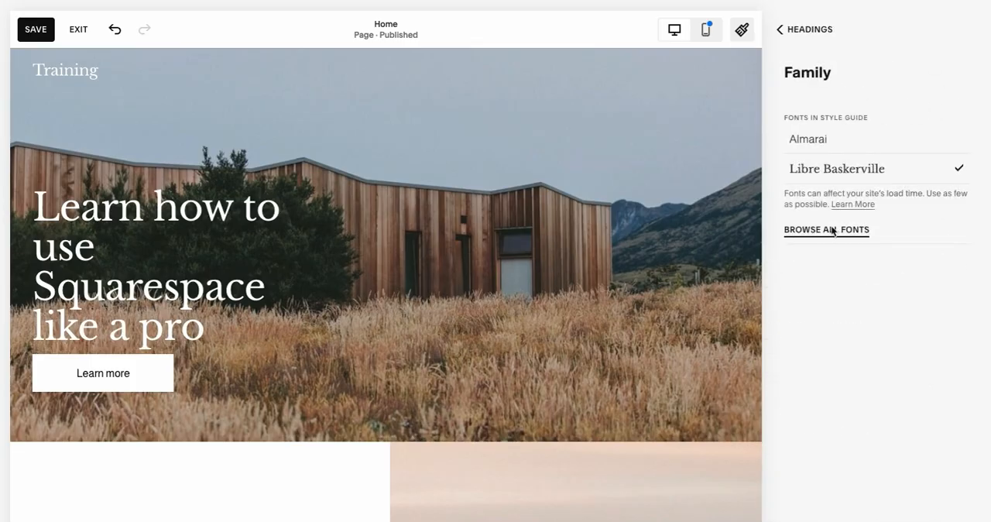
{"action": "left_click", "coordinate": [833, 230]}
{"action": "left_click", "coordinate": [846, 119]}
{"action": "type", "text": "man"}
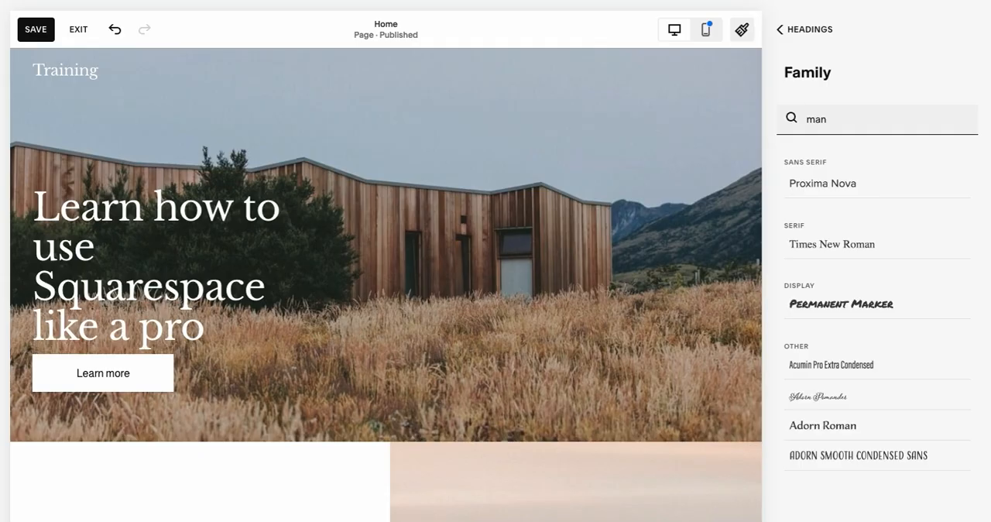
{"action": "type", "text": "rop"}
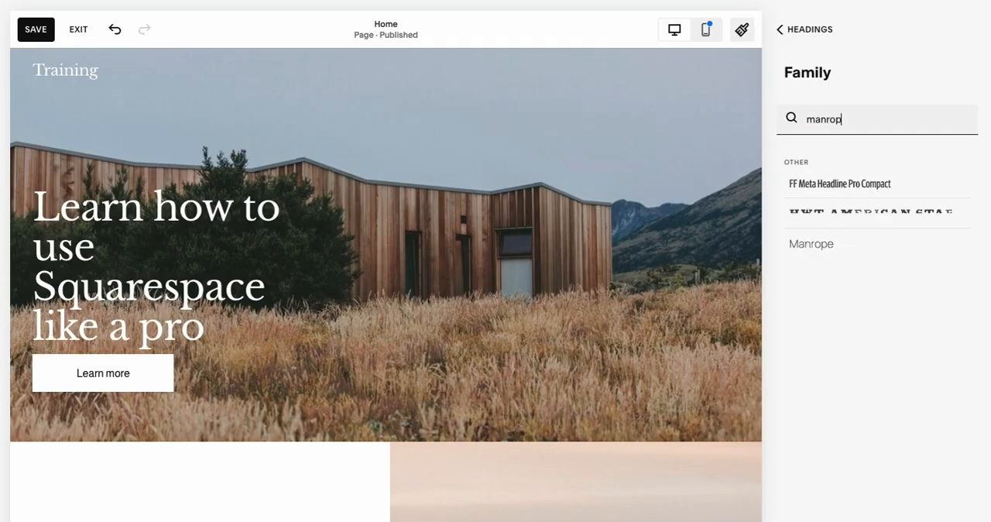
{"action": "left_click", "coordinate": [819, 242]}
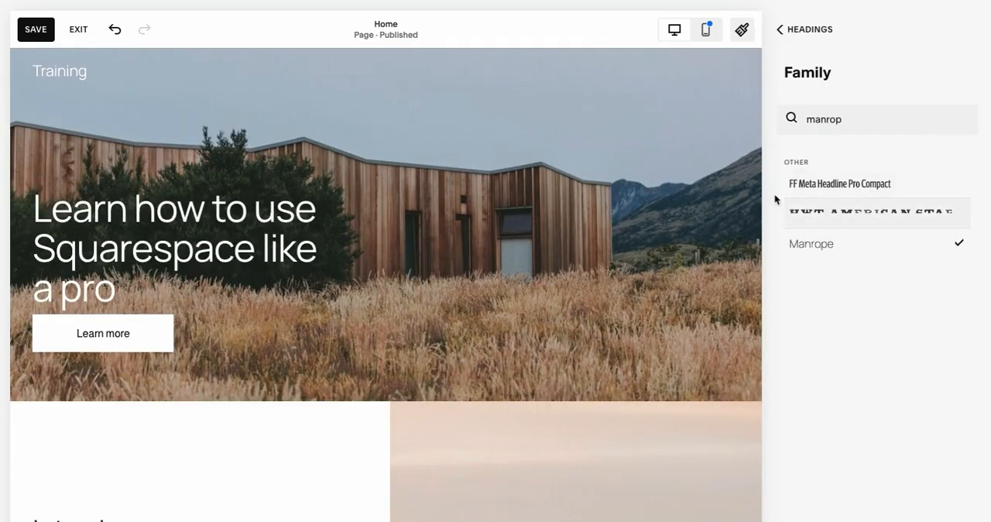
{"action": "left_click", "coordinate": [805, 32]}
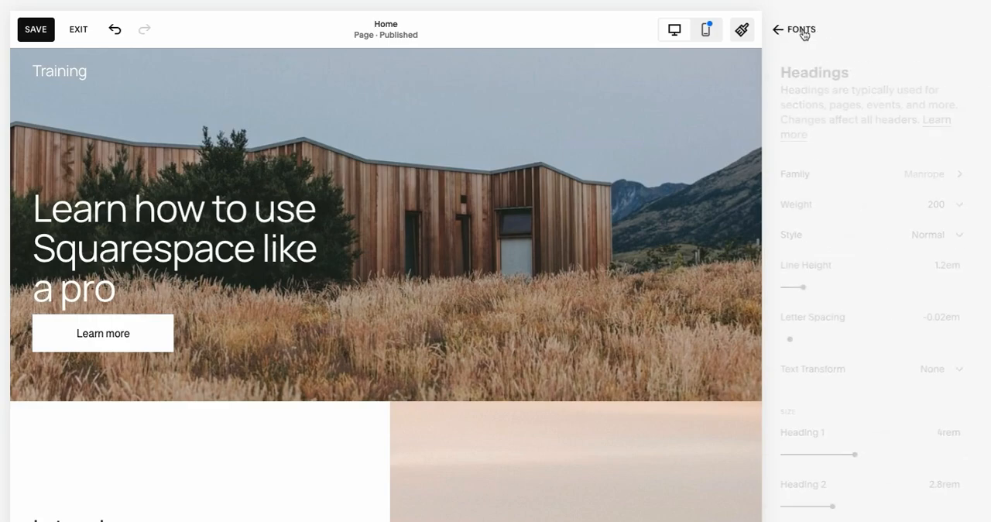
- Set the headings' font weight to 700 and their line height to 1.4em
{"action": "left_click", "coordinate": [897, 205]}
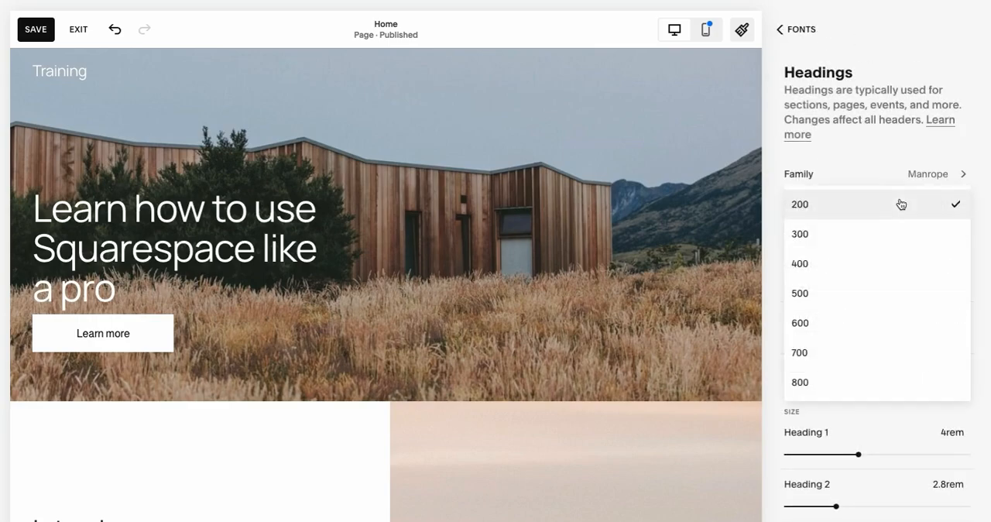
{"action": "left_click", "coordinate": [869, 359]}
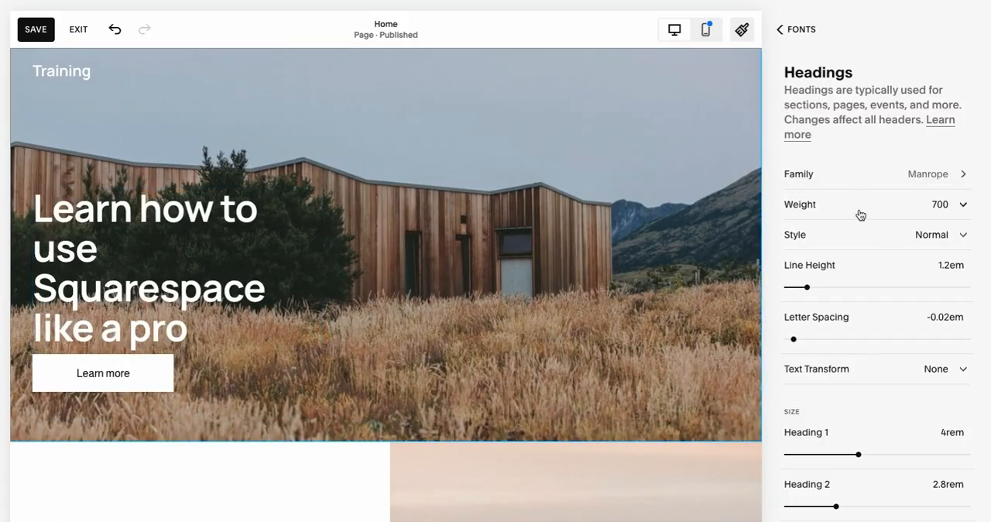
{"action": "scroll", "coordinate": [859, 215], "scroll_direction": "down", "scroll_amount": 3}
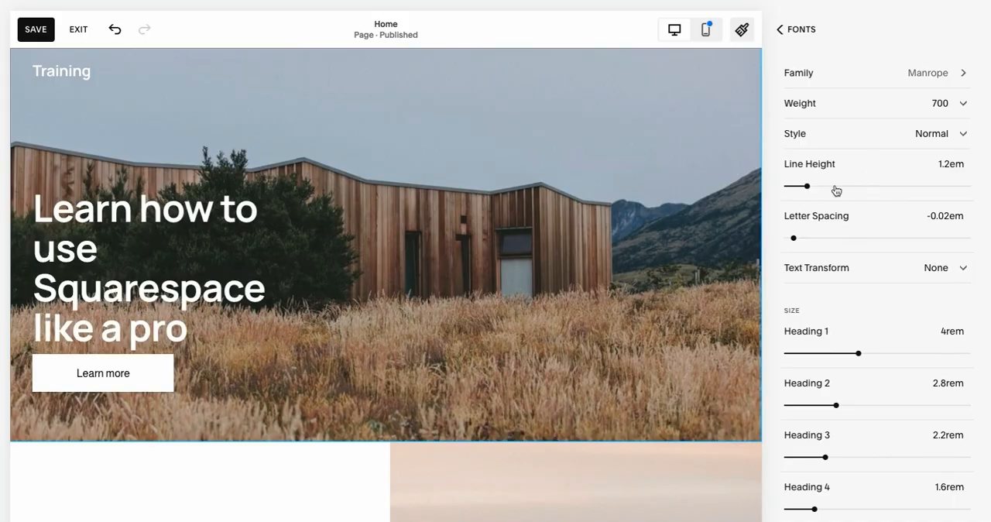
{"action": "mouse_move", "coordinate": [807, 185]}
{"action": "left_mouse_down"}
{"action": "mouse_move", "coordinate": [816, 185]}
{"action": "mouse_move", "coordinate": [805, 185]}
{"action": "left_mouse_up"}
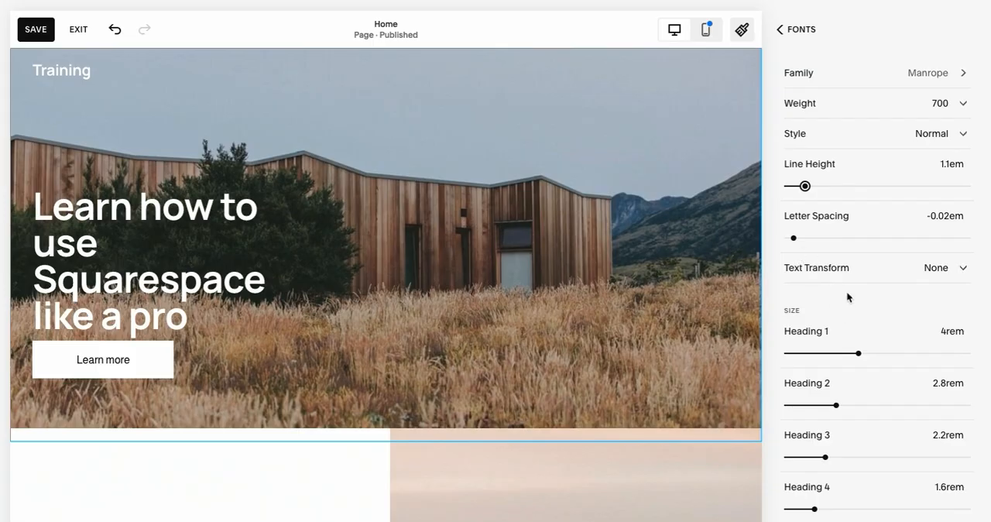
{"action": "left_click", "coordinate": [947, 164]}
{"action": "key", "text": "Right"}
{"action": "key", "text": "BackSpace"}
{"action": "left_click", "coordinate": [775, 162]}
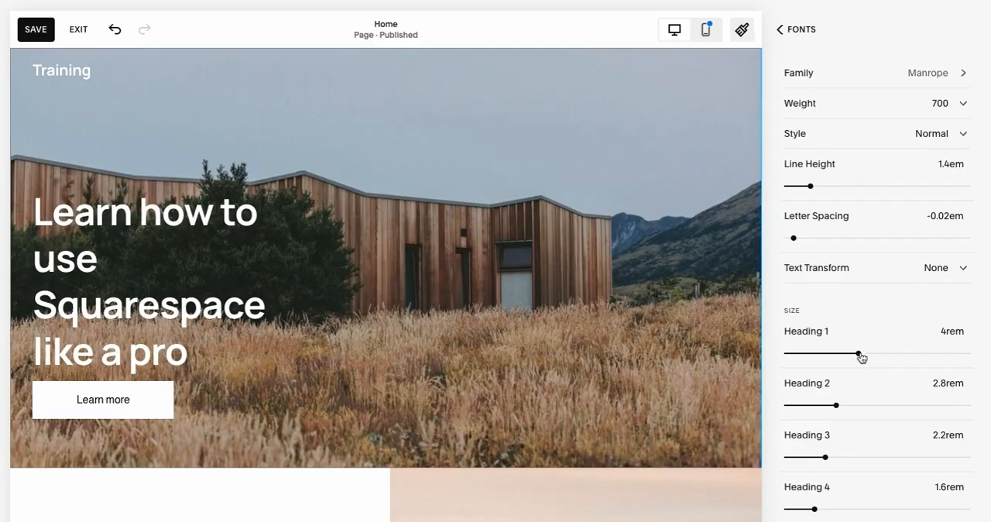
- Try the Heading 1 size at 3.6rem and at 1rem
{"action": "mouse_move", "coordinate": [859, 353]}
{"action": "left_mouse_down"}
{"action": "mouse_move", "coordinate": [872, 353]}
{"action": "mouse_move", "coordinate": [851, 353]}
{"action": "left_mouse_up"}
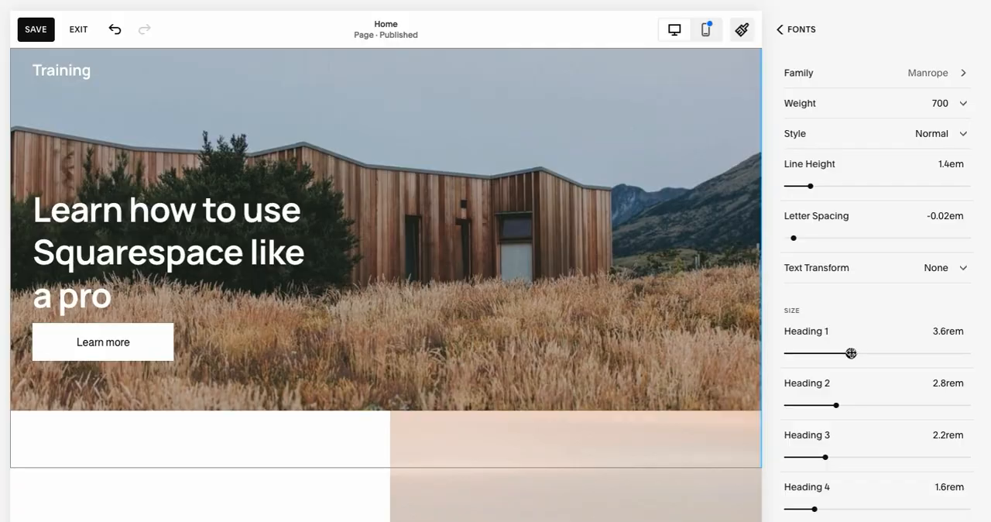
{"action": "left_click", "coordinate": [943, 332]}
{"action": "type", "text": "1"}
{"action": "key", "text": "Return"}
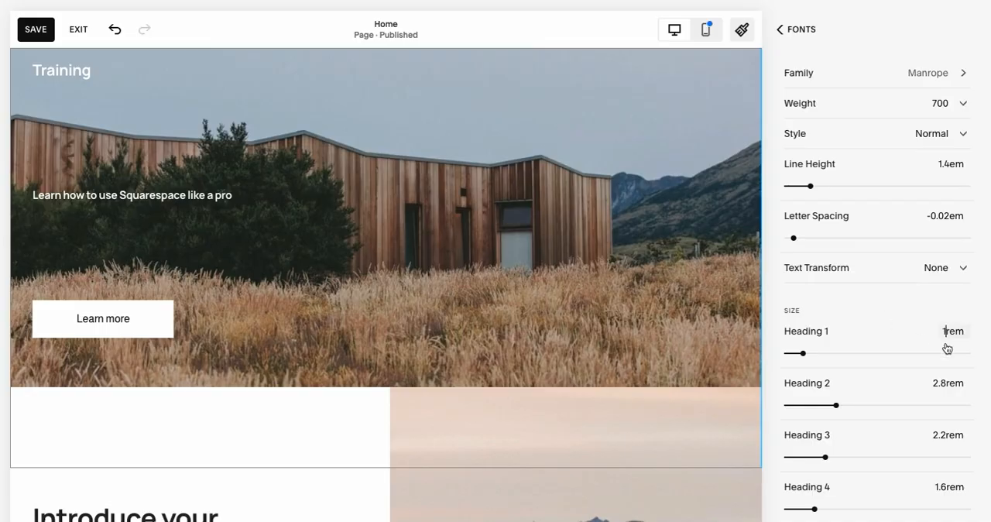
- Set the Heading 1 size to 3.5rem and return to the font overview
{"action": "key", "text": "BackSpace"}
{"action": "type", "text": "3.5"}
{"action": "key", "text": "Return"}
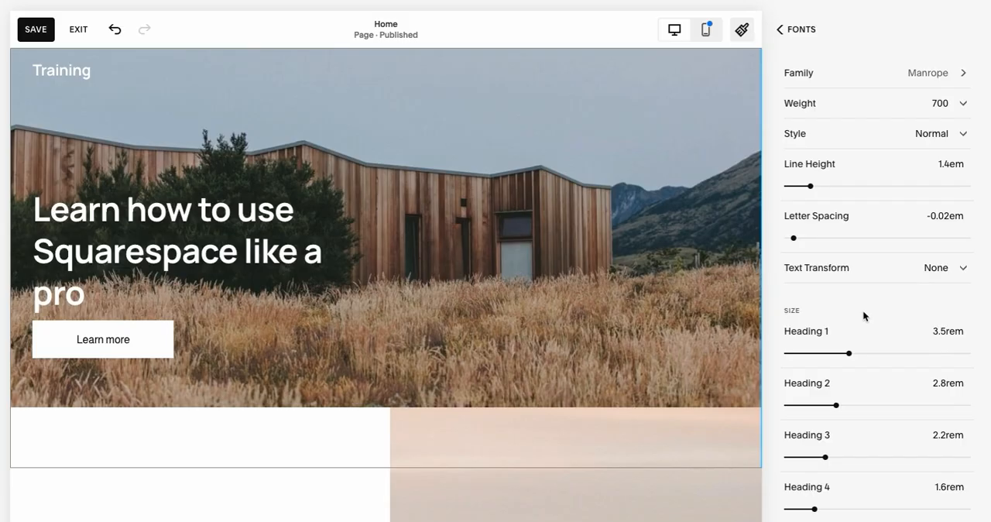
{"action": "left_click", "coordinate": [797, 31]}
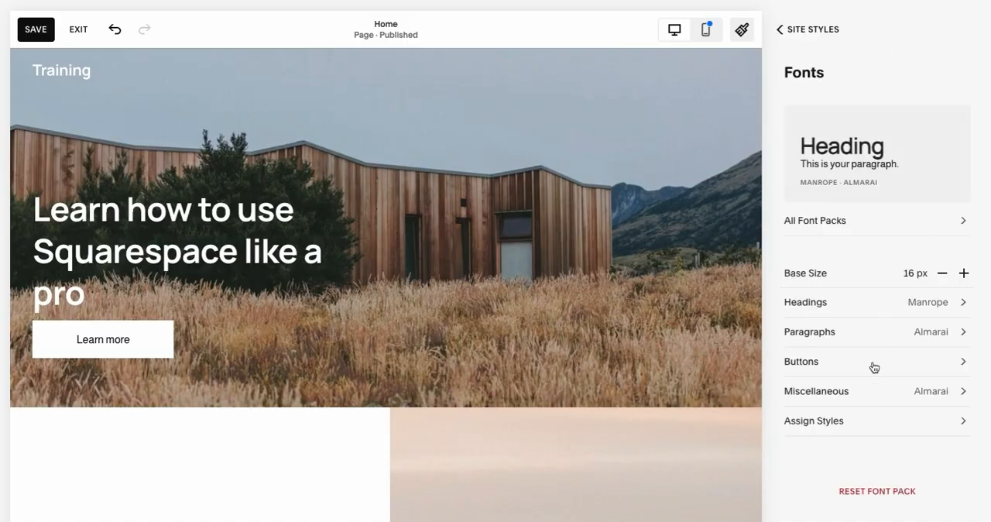
- Review the font settings for buttons and for miscellaneous text
{"action": "left_click", "coordinate": [851, 362]}
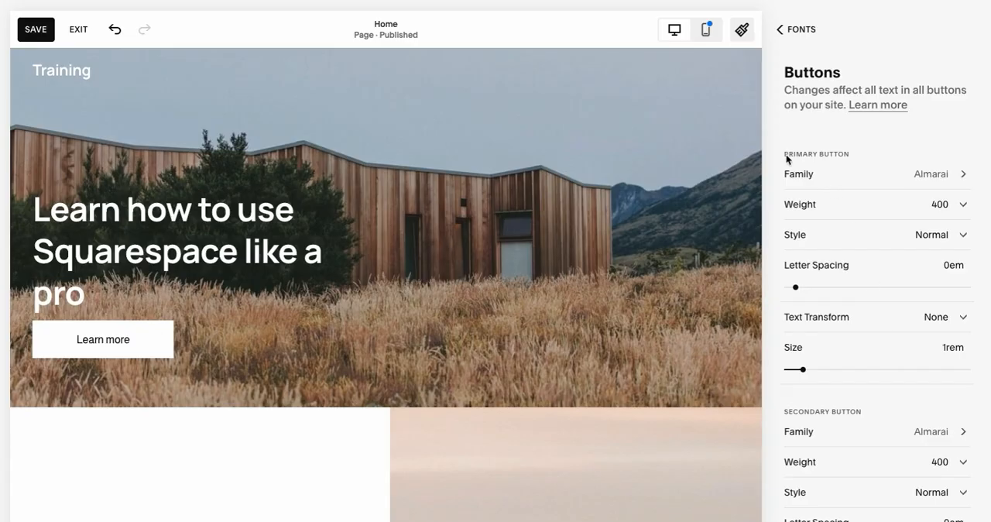
{"action": "scroll", "coordinate": [823, 411], "scroll_direction": "down", "scroll_amount": 4}
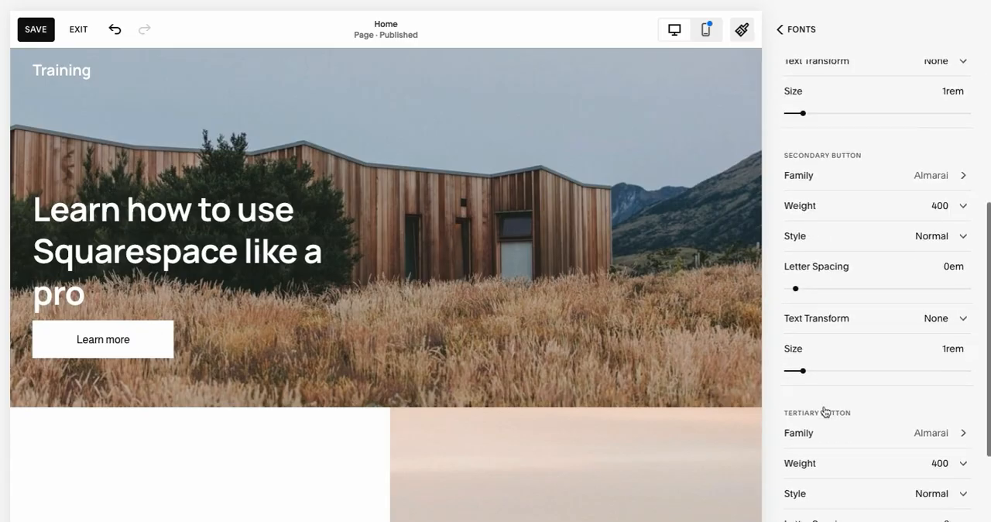
{"action": "left_click", "coordinate": [801, 29]}
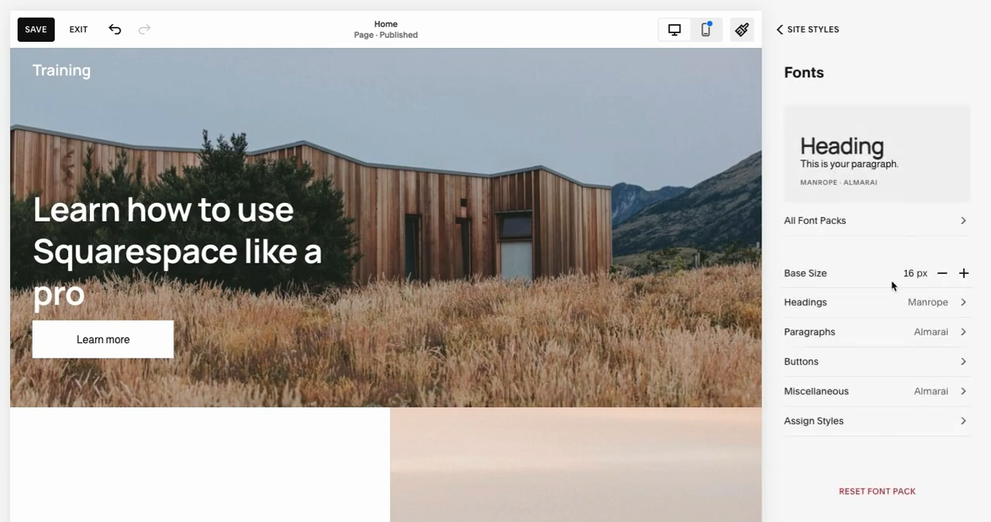
{"action": "left_click", "coordinate": [889, 394]}
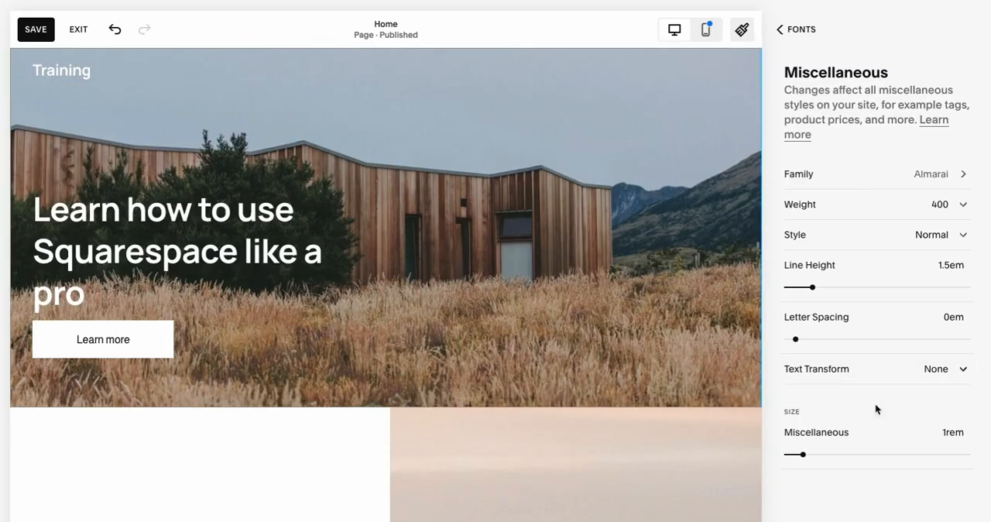
{"action": "left_click", "coordinate": [802, 30]}
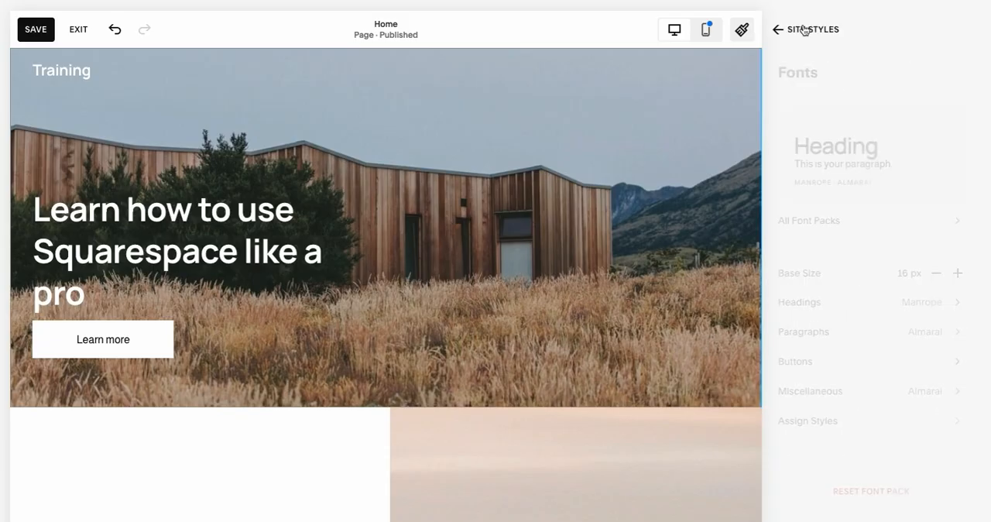
- Assign the Custom text style to the header's site title
{"action": "left_click", "coordinate": [869, 422]}
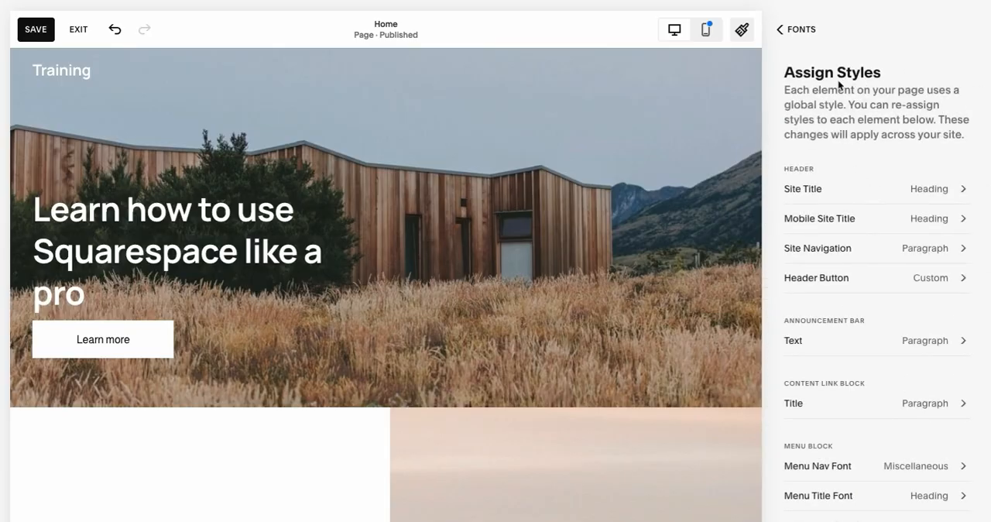
{"action": "left_click", "coordinate": [879, 192]}
{"action": "left_click", "coordinate": [933, 131]}
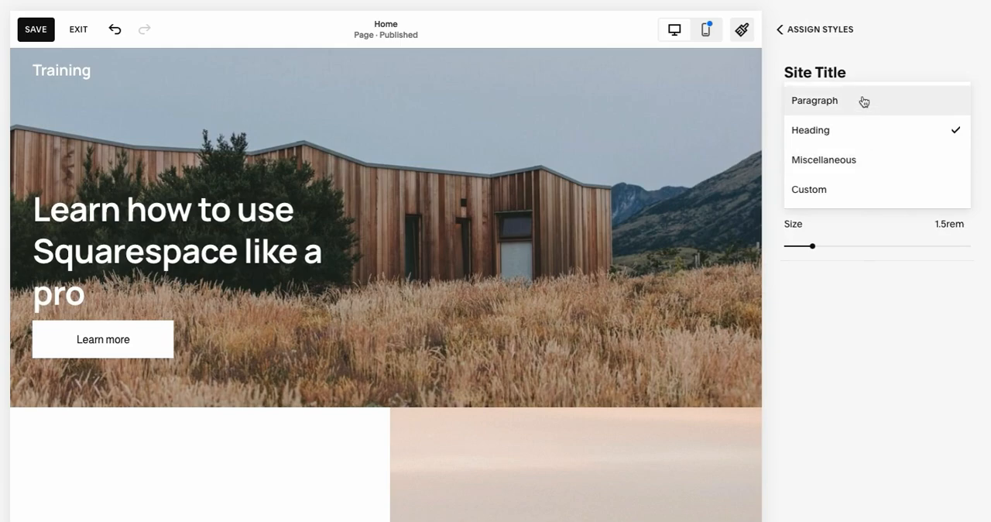
{"action": "left_click", "coordinate": [804, 193]}
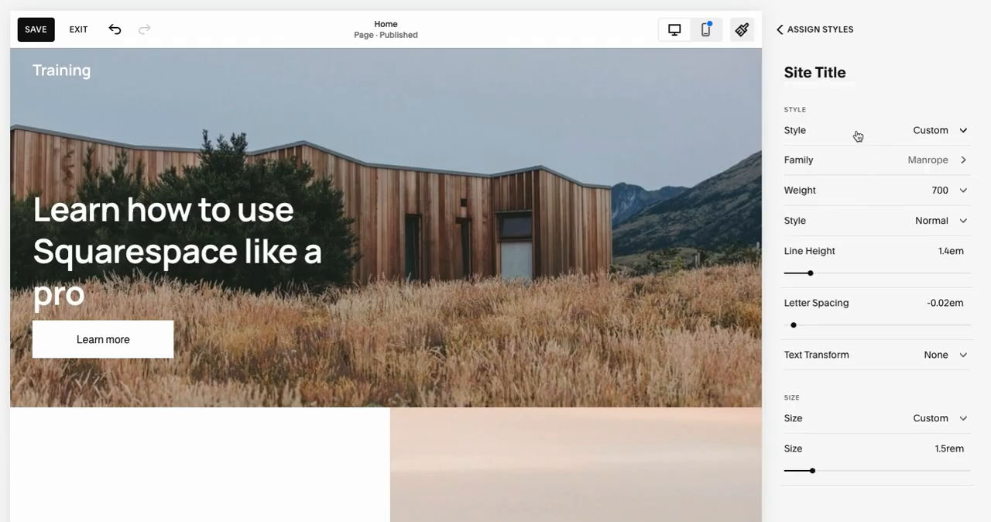
- Set the site title's font family to Aktiv Grotesk and return to the style assignments
{"action": "left_click", "coordinate": [884, 159]}
{"action": "left_click", "coordinate": [863, 230]}
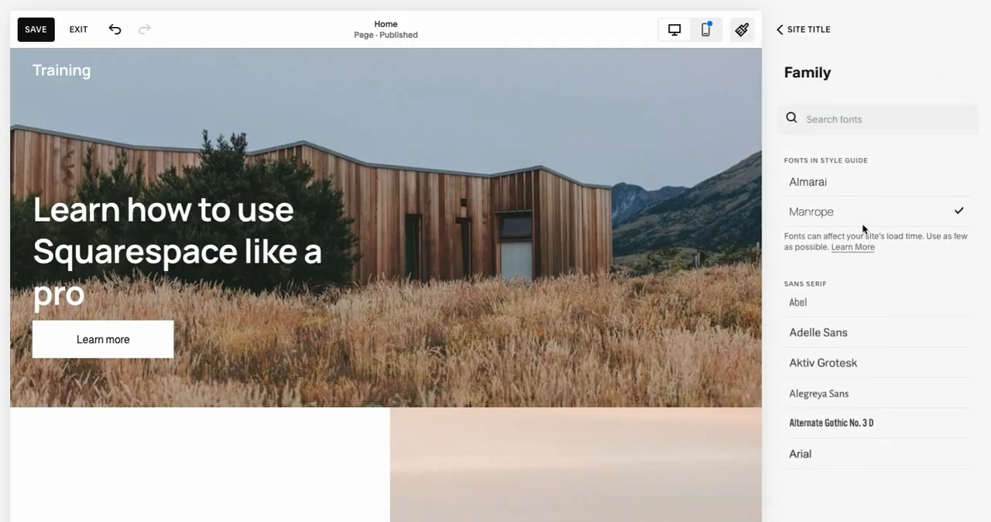
{"action": "left_click", "coordinate": [870, 367]}
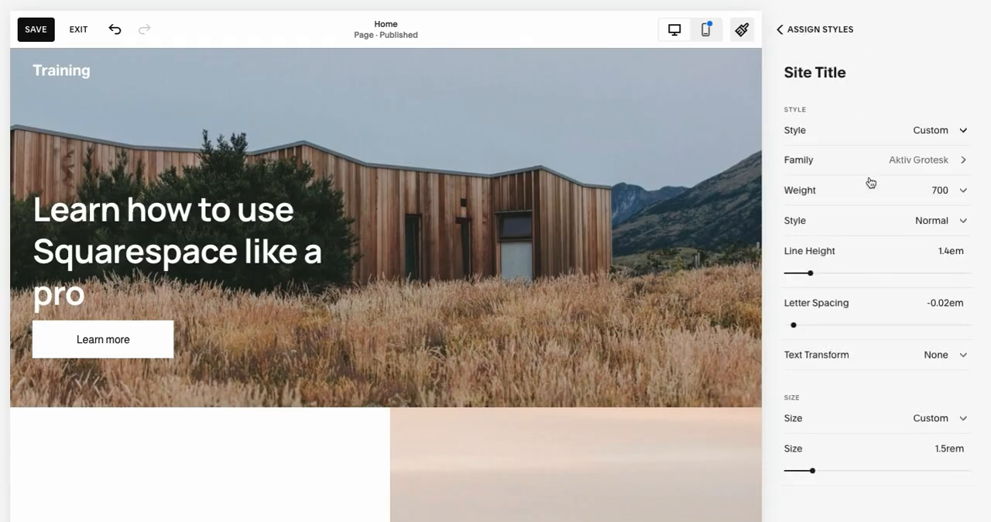
{"action": "scroll", "coordinate": [872, 278], "scroll_direction": "down", "scroll_amount": 1}
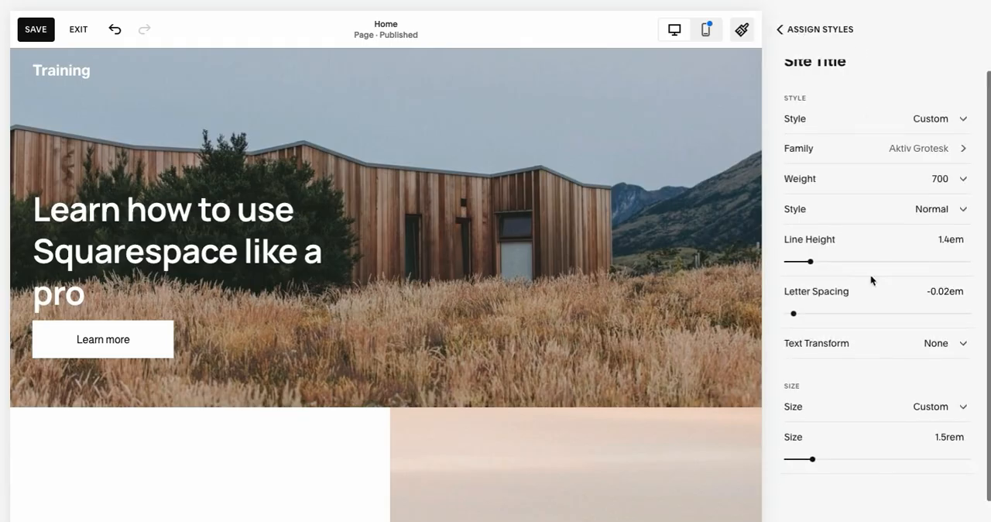
{"action": "left_click", "coordinate": [826, 36]}
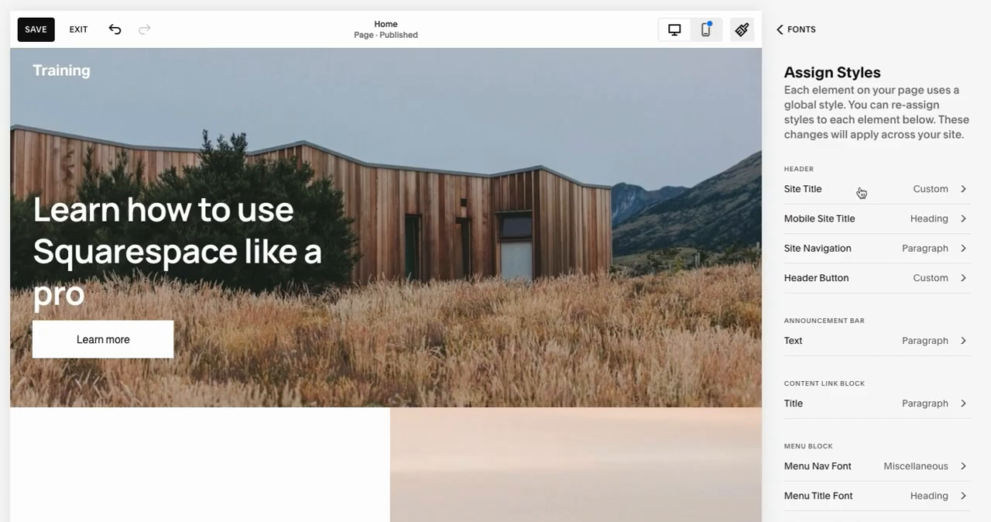
- Look through the style assignments for the header, announcement bar, and the menu, newsletter, quote and form blocks
{"action": "scroll", "coordinate": [860, 194], "scroll_direction": "down", "scroll_amount": 6}
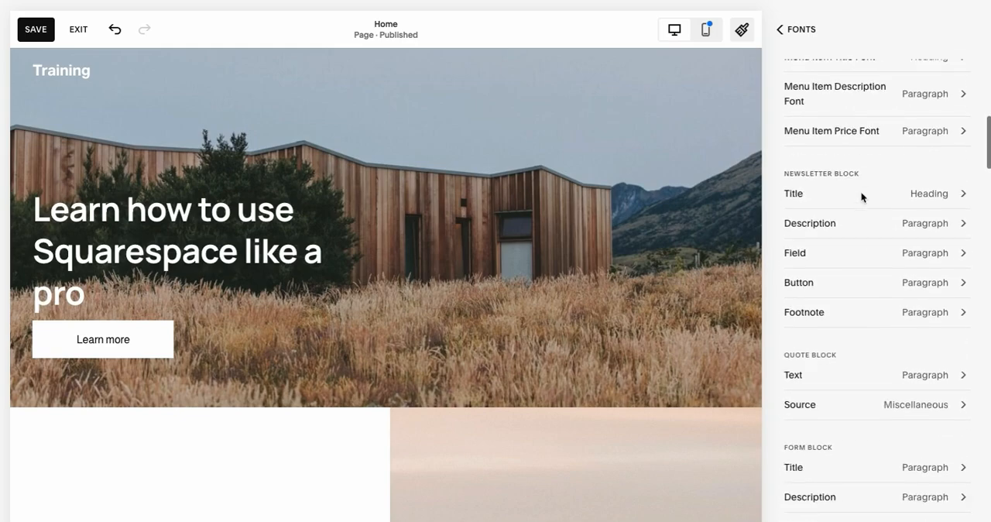
{"action": "scroll", "coordinate": [861, 197], "scroll_direction": "down", "scroll_amount": 3}
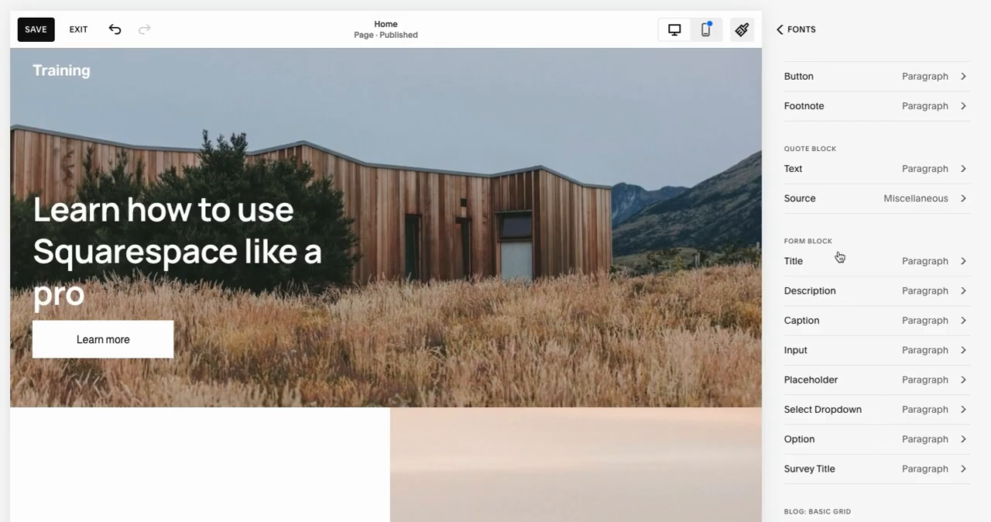
{"action": "scroll", "coordinate": [851, 335], "scroll_direction": "down", "scroll_amount": 2}
{"action": "scroll", "coordinate": [851, 335], "scroll_direction": "up", "scroll_amount": 10}
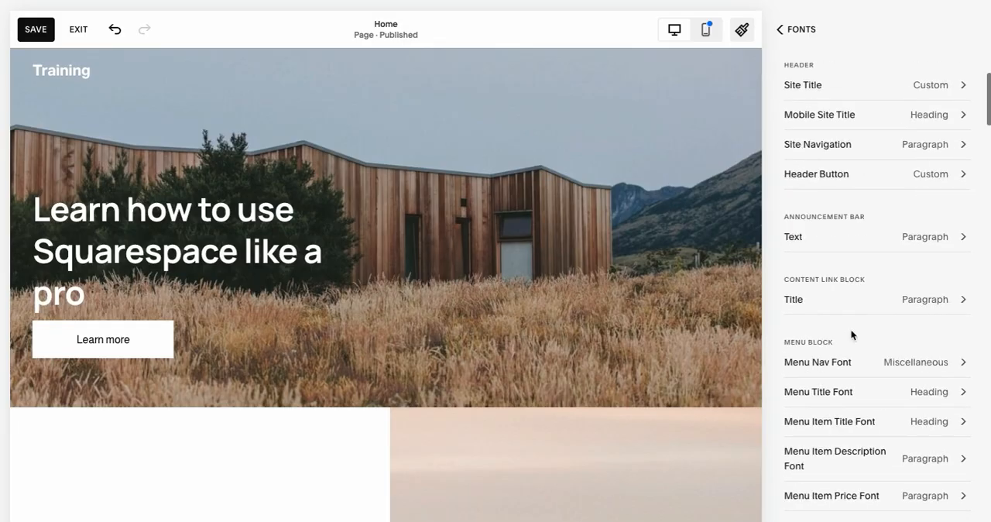
{"action": "scroll", "coordinate": [851, 333], "scroll_direction": "up", "scroll_amount": 2}
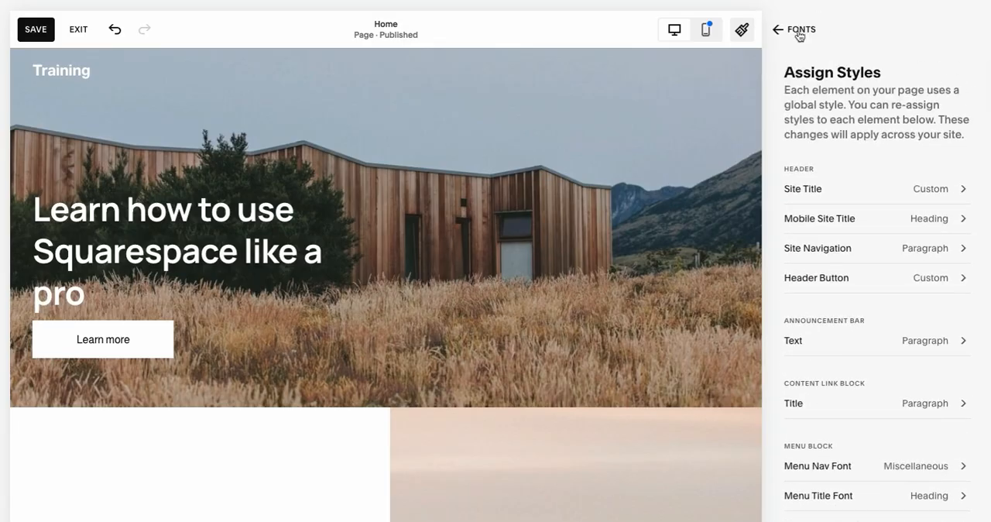
{"action": "scroll", "coordinate": [854, 255], "scroll_direction": "down", "scroll_amount": 7}
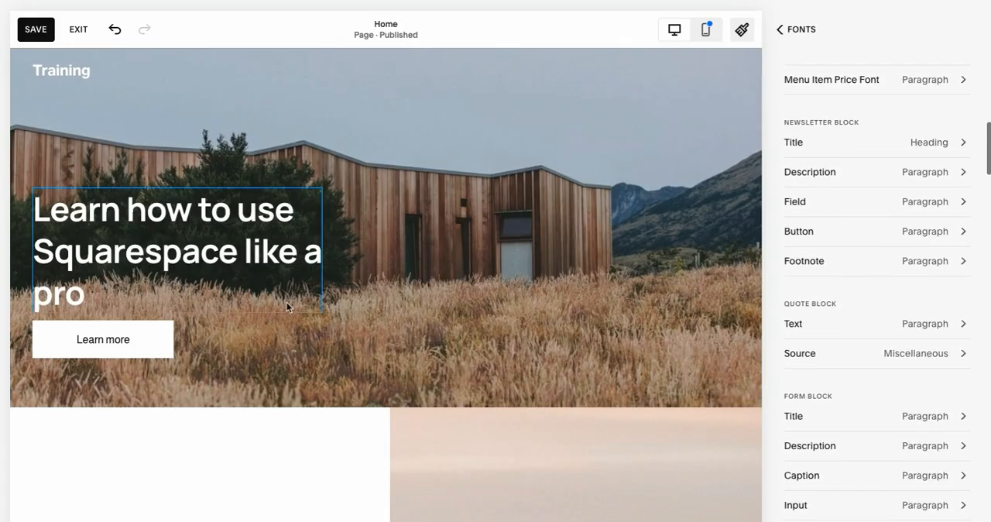
- Review the paragraph font settings from the "Introduce your brand" section's body text, and open the font settings for buttons
{"action": "scroll", "coordinate": [286, 304], "scroll_direction": "down", "scroll_amount": 3}
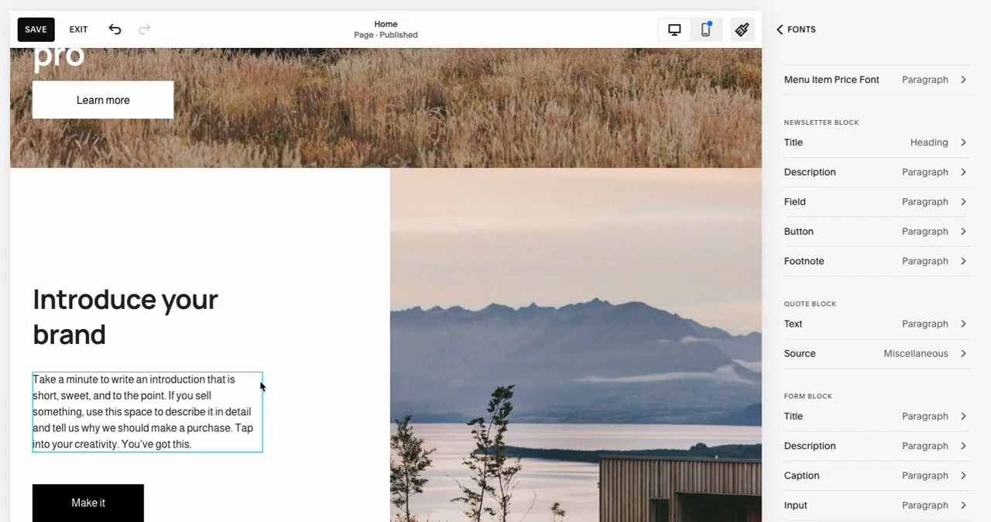
{"action": "left_click", "coordinate": [144, 398]}
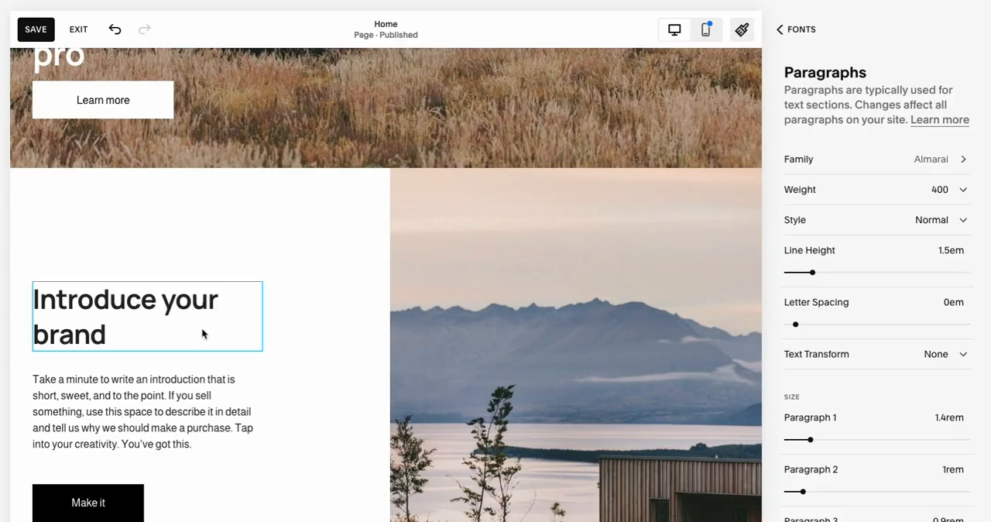
{"action": "scroll", "coordinate": [202, 330], "scroll_direction": "down", "scroll_amount": 1}
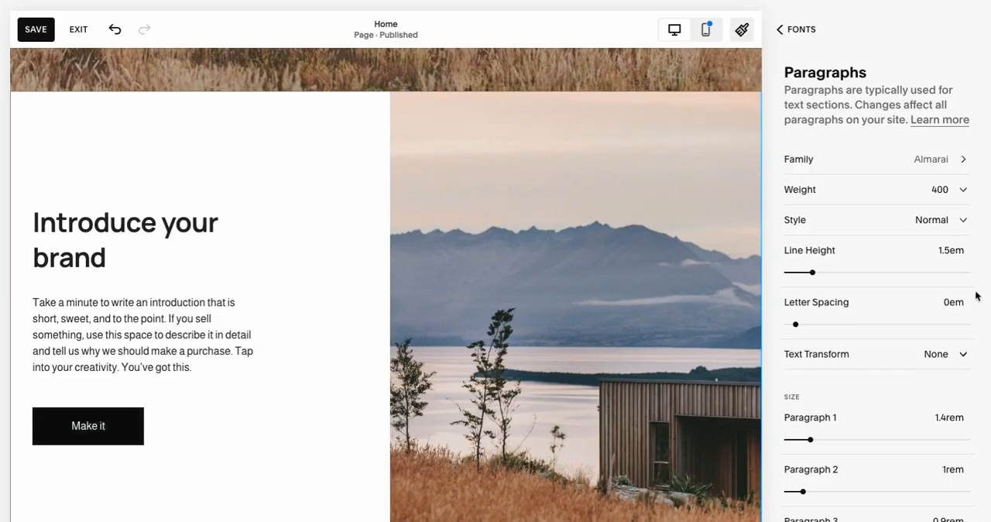
{"action": "left_click", "coordinate": [813, 30]}
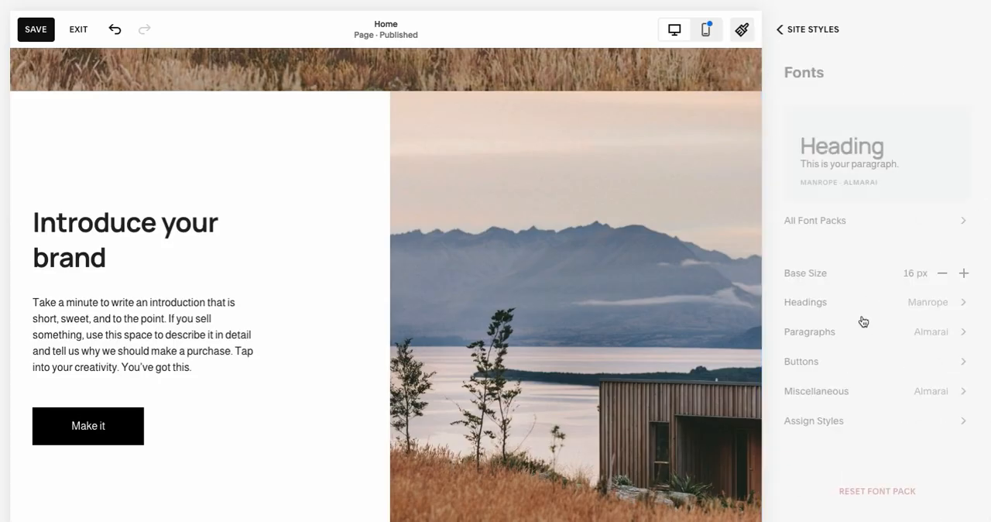
{"action": "left_click", "coordinate": [867, 362]}
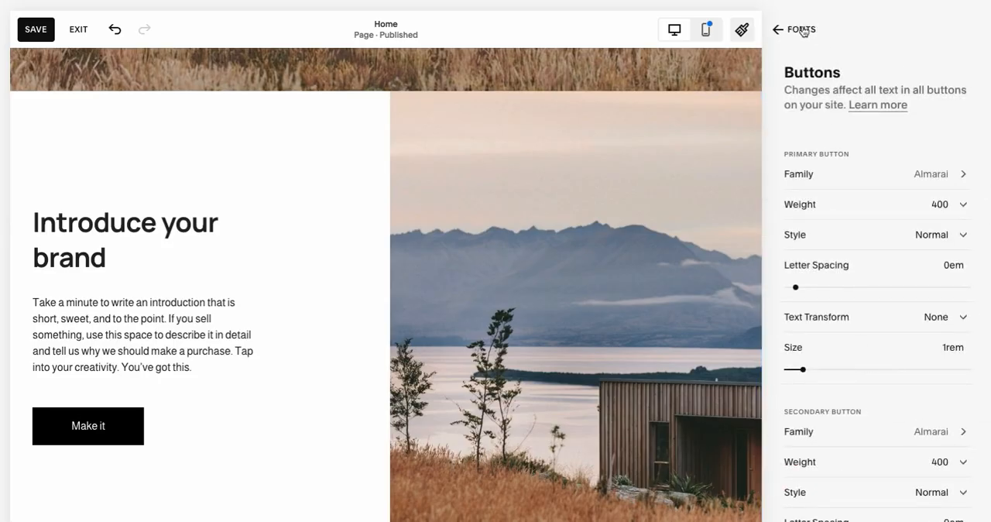